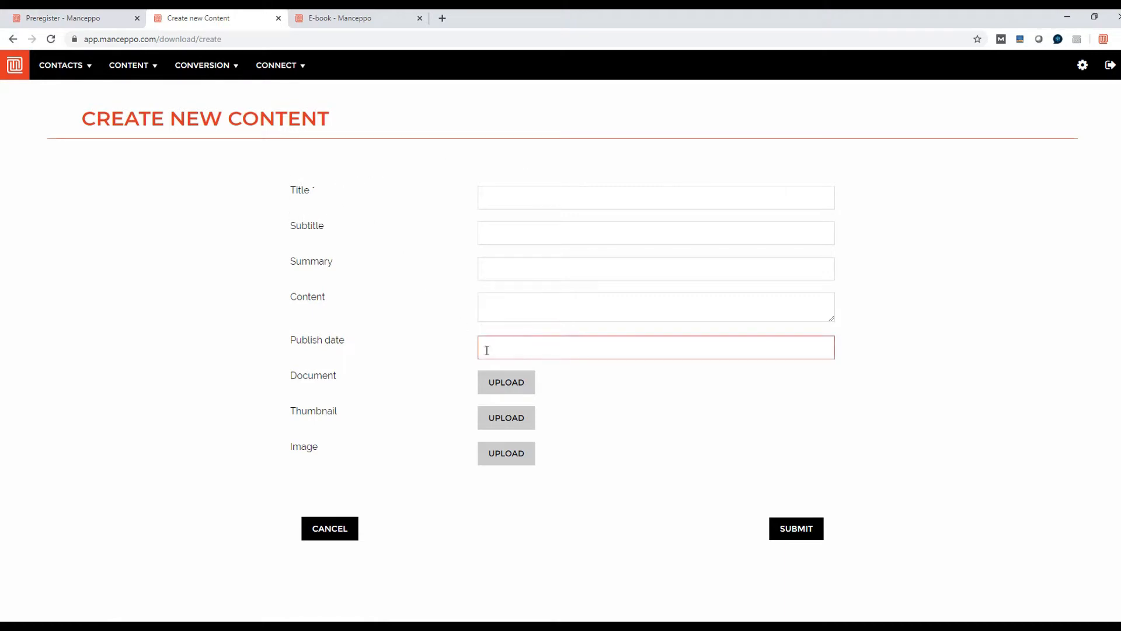
{"action": "left_click", "coordinate": [511, 390]}
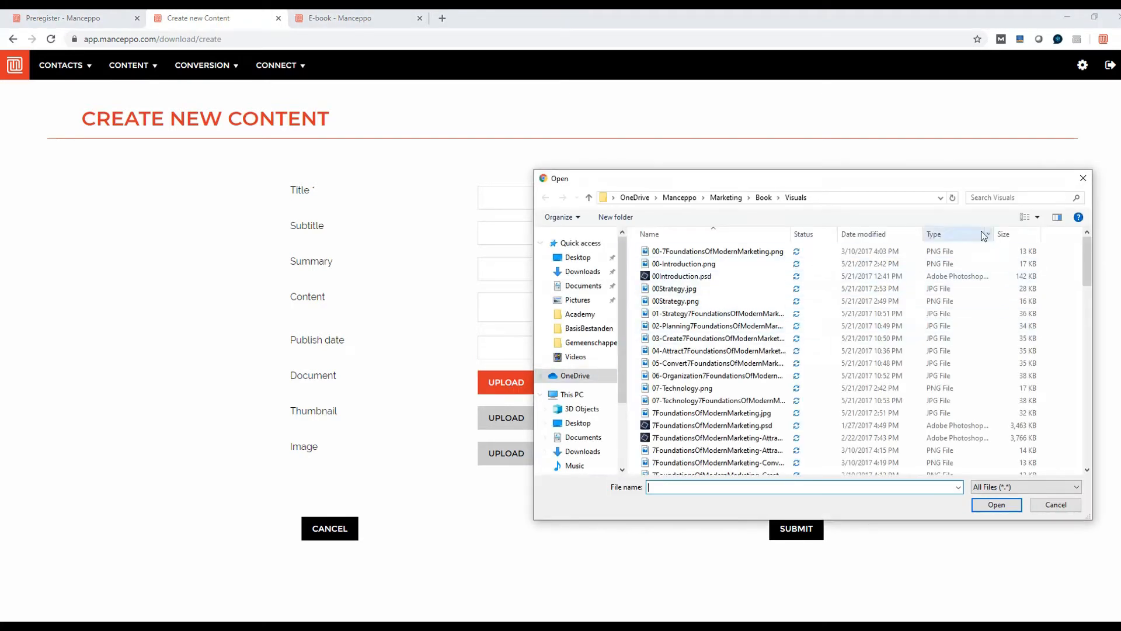
{"action": "left_click", "coordinate": [1085, 181]}
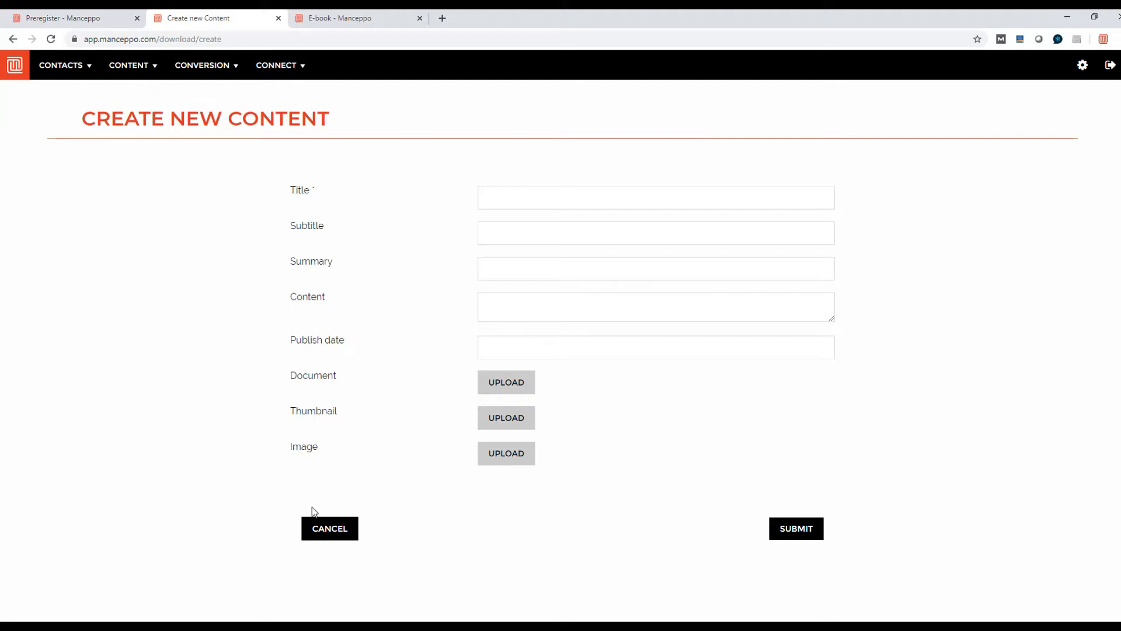
{"action": "left_click", "coordinate": [334, 535]}
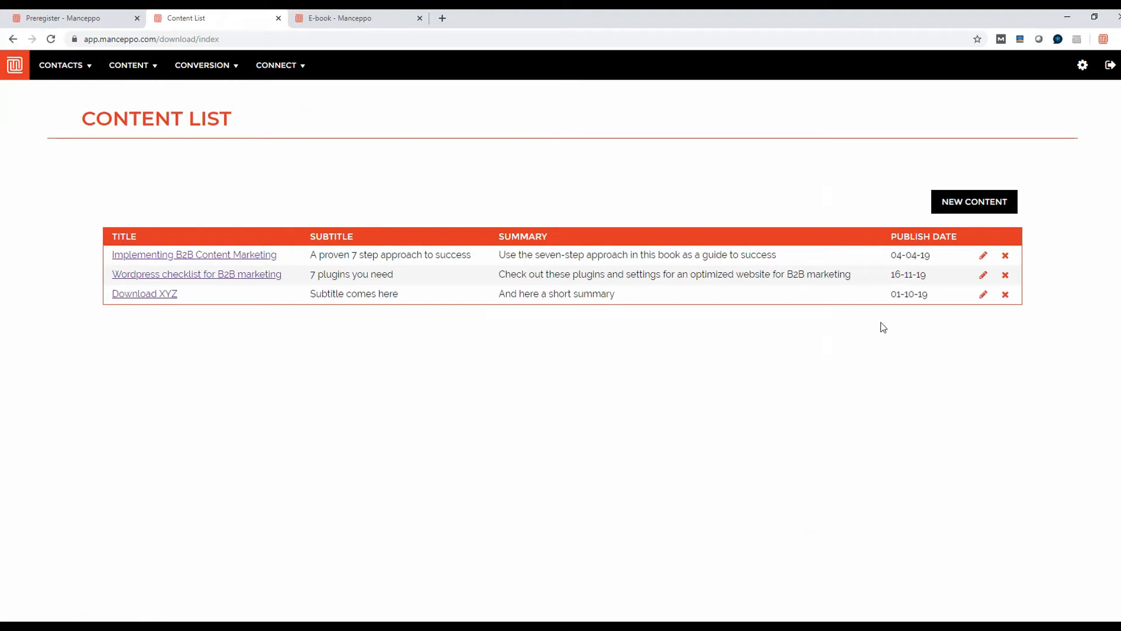
- Open the "Implementing B2B Content Marketing" content item for editing and review its title, subtitle, summary, content, publish date and document fields
{"action": "left_click", "coordinate": [984, 255]}
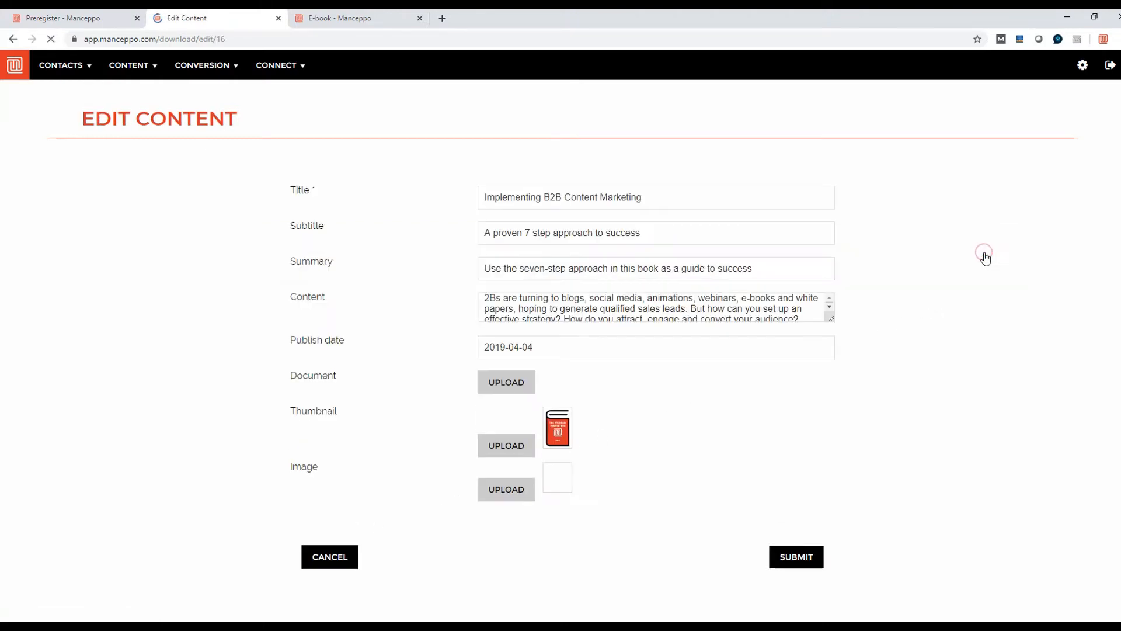
{"action": "left_click", "coordinate": [761, 199]}
{"action": "left_click", "coordinate": [772, 231]}
{"action": "left_click", "coordinate": [781, 266]}
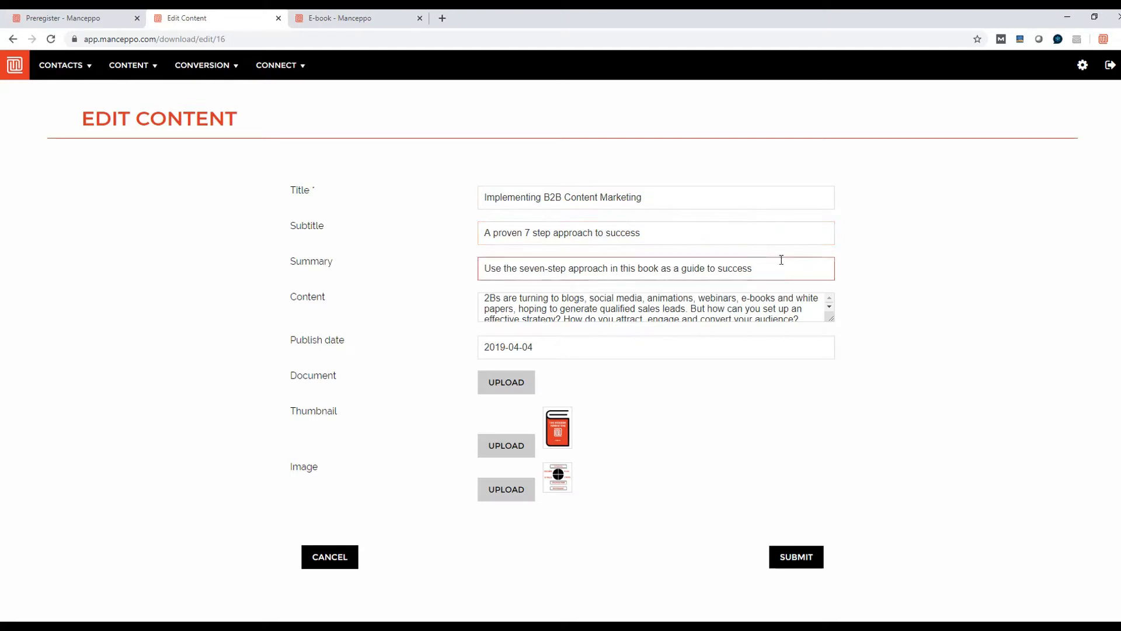
{"action": "left_click", "coordinate": [803, 295]}
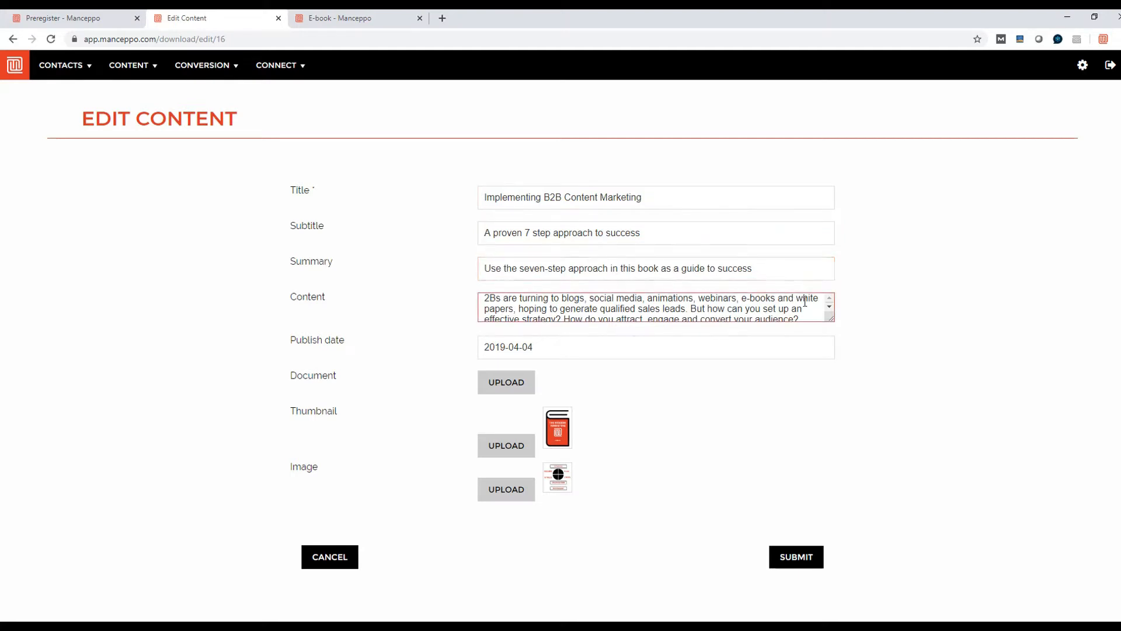
{"action": "left_click", "coordinate": [829, 308]}
{"action": "left_click", "coordinate": [830, 308]}
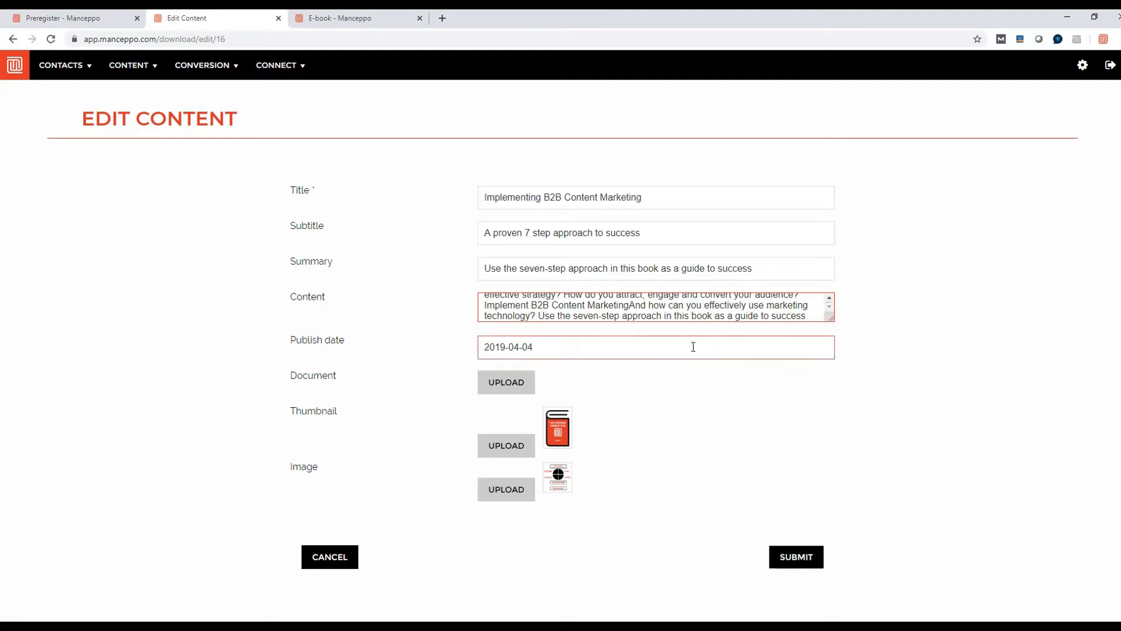
{"action": "left_click", "coordinate": [693, 346]}
{"action": "left_click", "coordinate": [713, 384]}
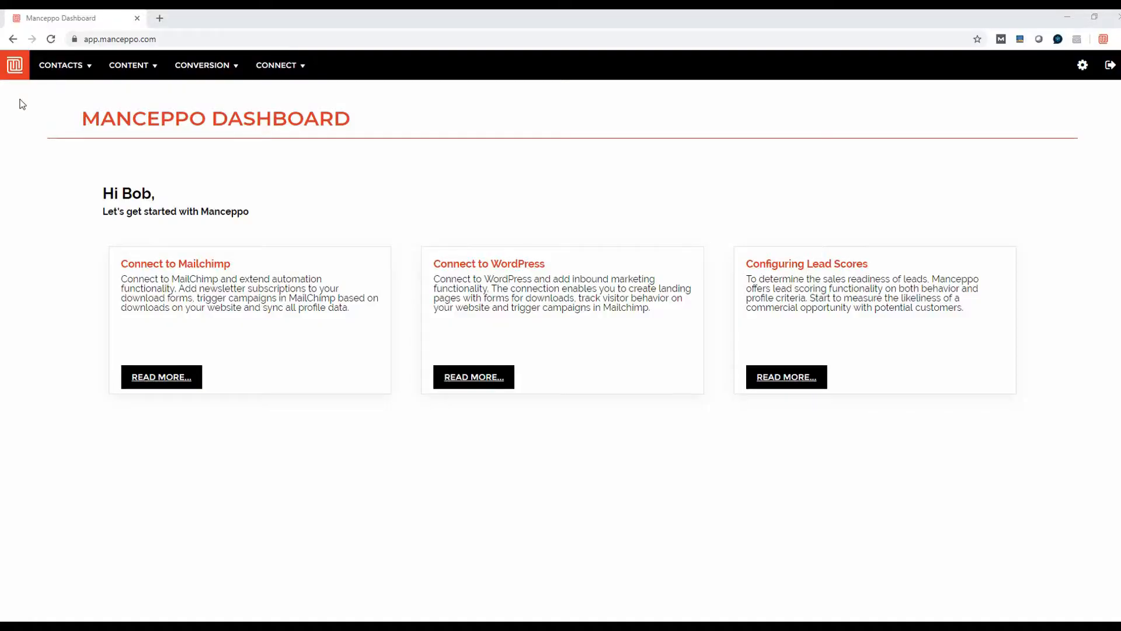
- Start new WordPress form settings and include the "Subscribe to the Manceppo newsletter" opt-in
{"action": "mouse_move", "coordinate": [207, 69]}
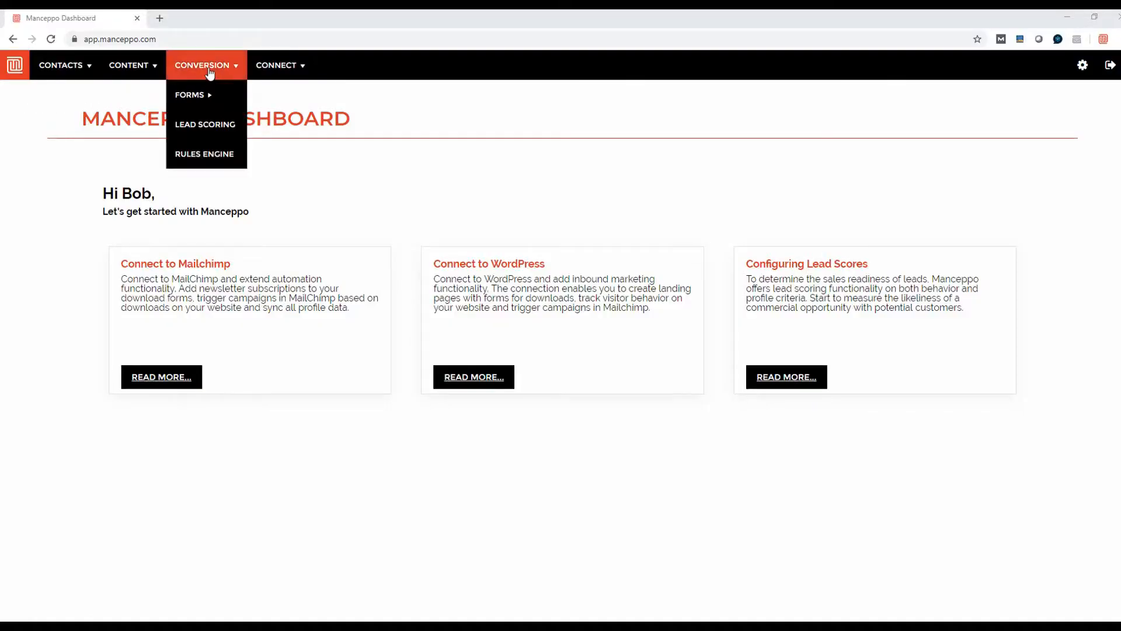
{"action": "mouse_move", "coordinate": [201, 95]}
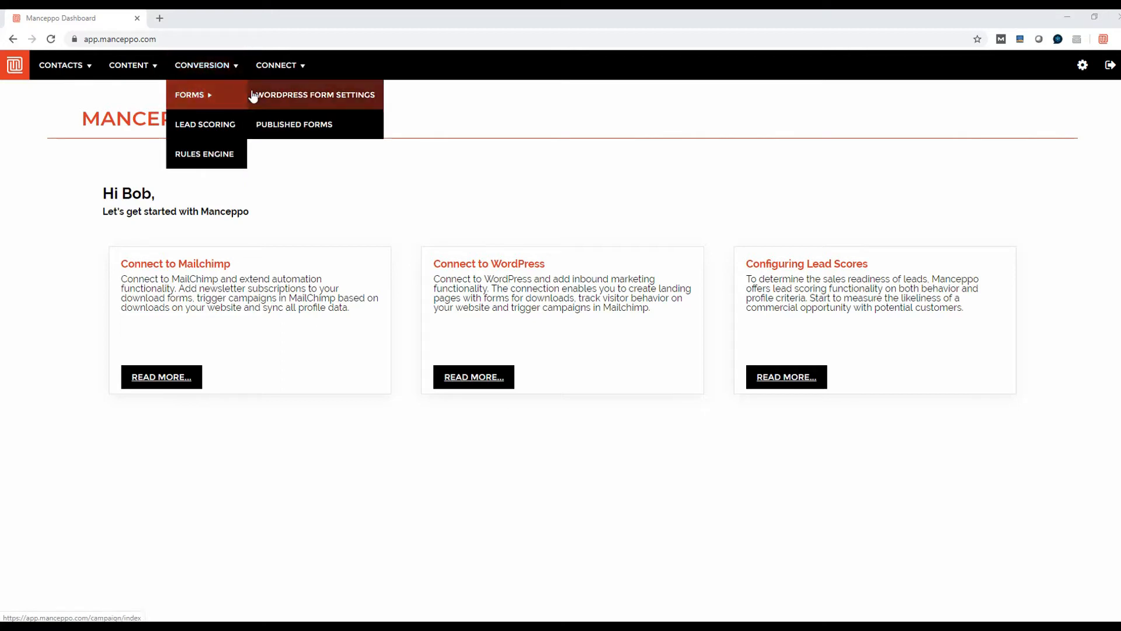
{"action": "left_click", "coordinate": [283, 97]}
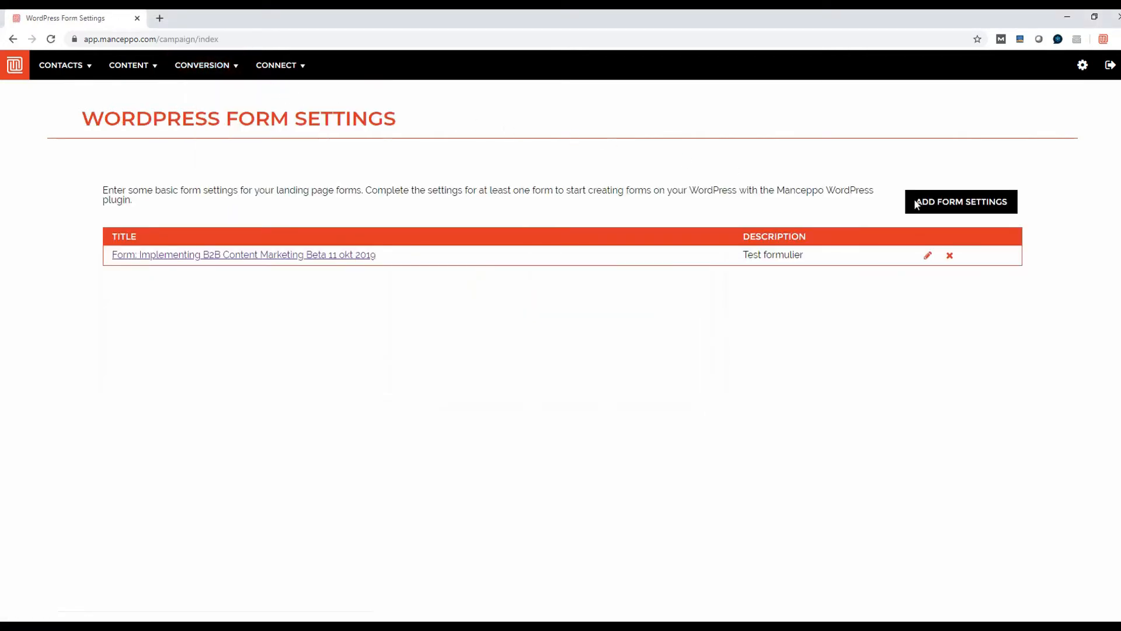
{"action": "left_click", "coordinate": [982, 205]}
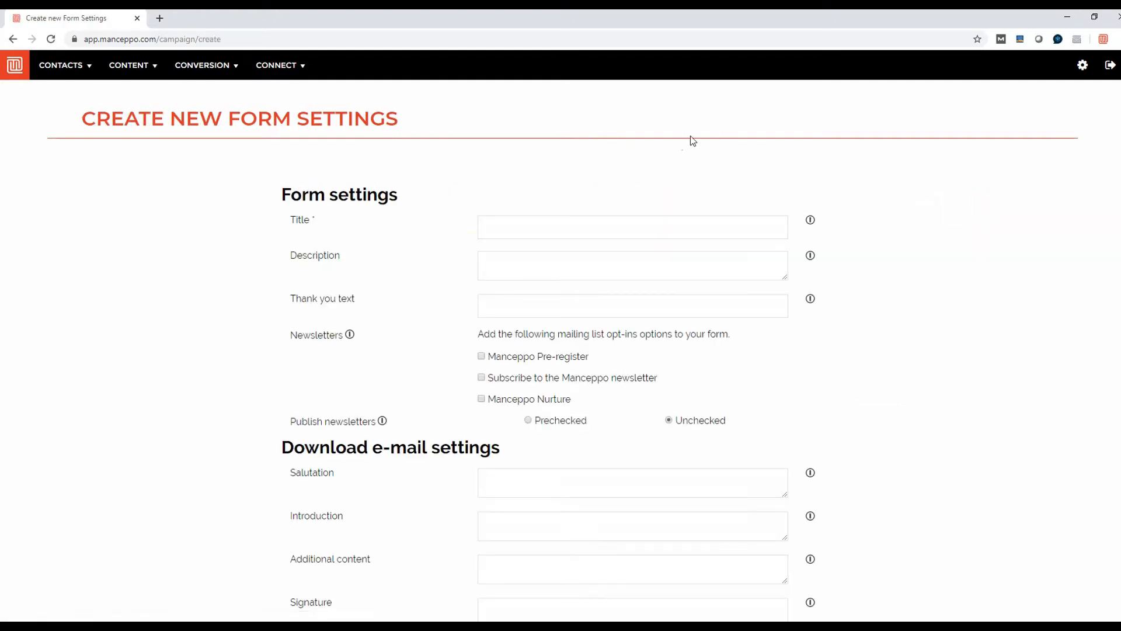
{"action": "left_click", "coordinate": [523, 223]}
{"action": "left_click", "coordinate": [481, 377]}
{"action": "scroll", "coordinate": [484, 379], "scroll_direction": "down", "scroll_amount": 4}
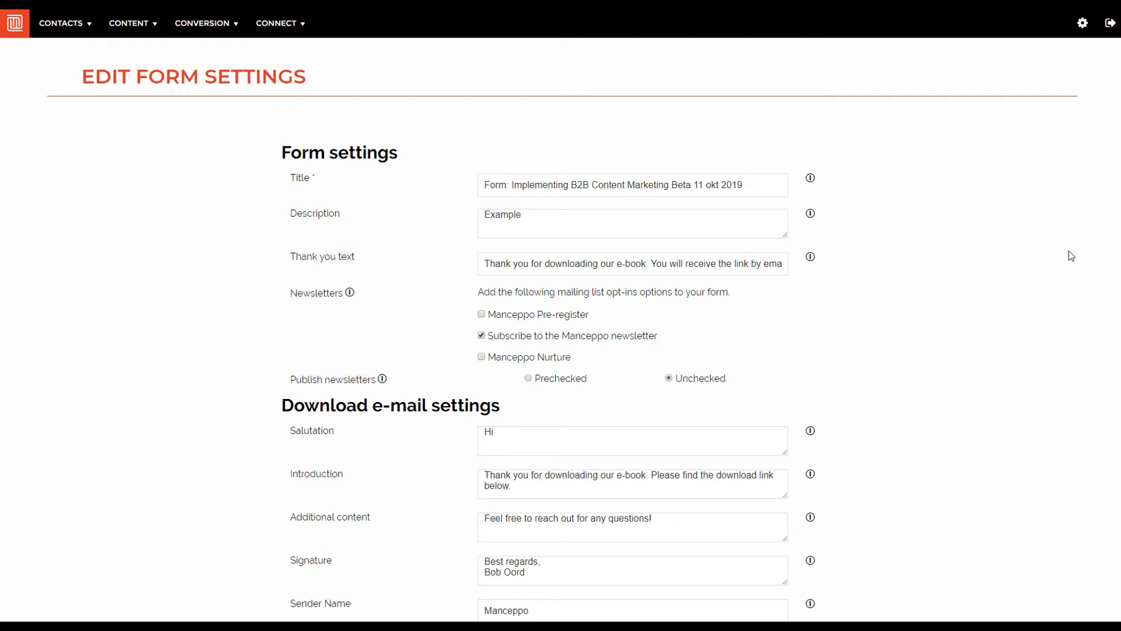
- In the download e-mail settings, set the sender email to the manceppo.com address
{"action": "scroll", "coordinate": [1071, 256], "scroll_direction": "down", "scroll_amount": 4}
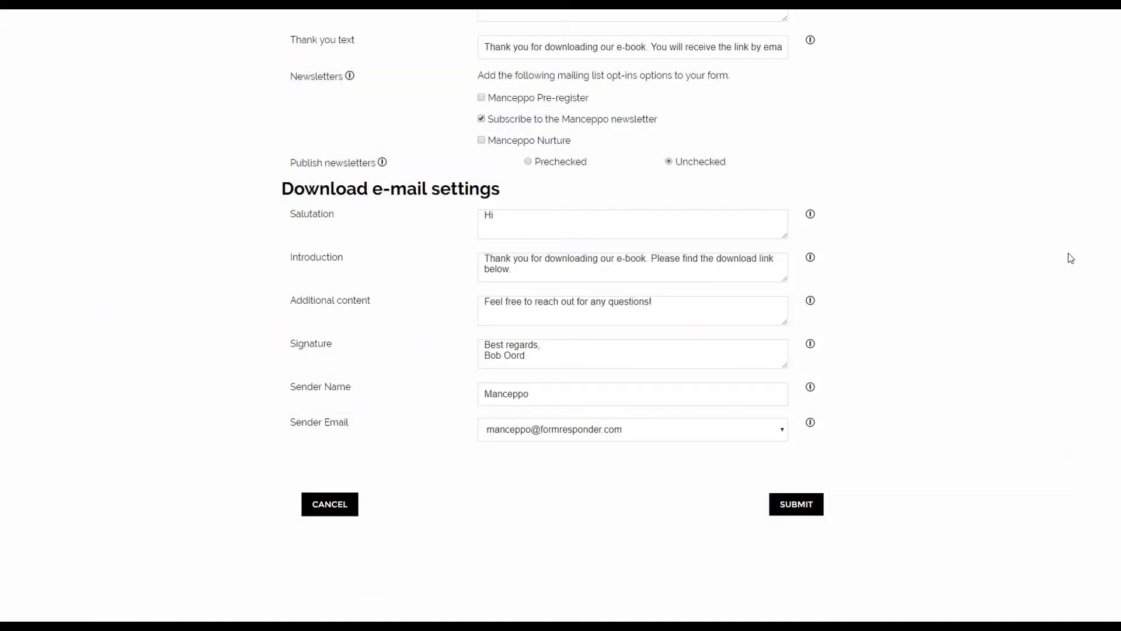
{"action": "left_click", "coordinate": [774, 432]}
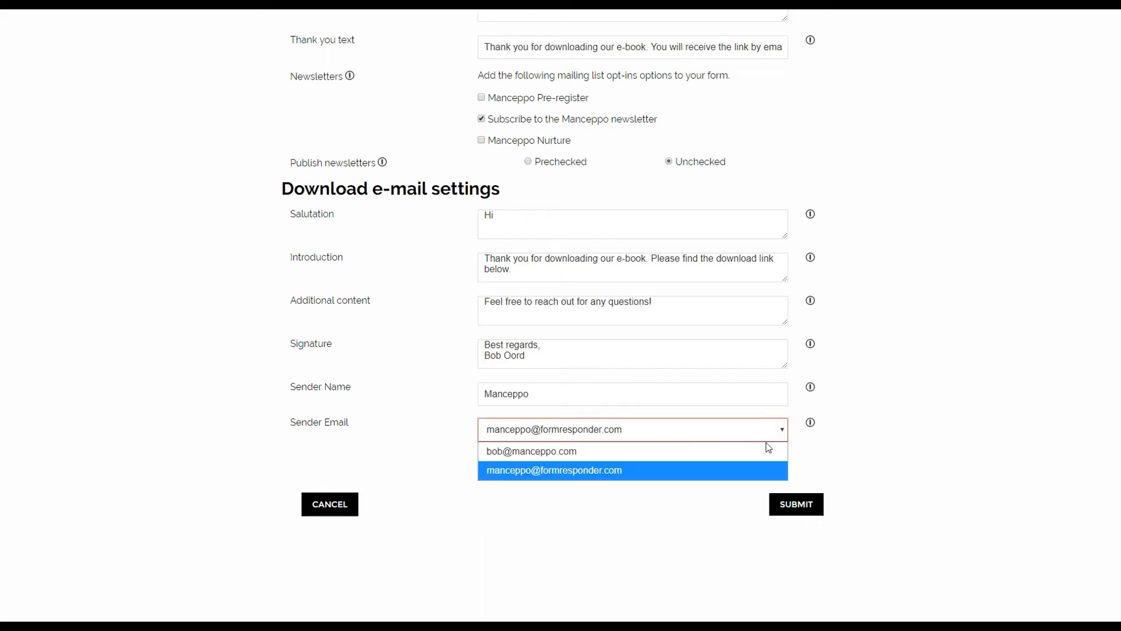
{"action": "left_click", "coordinate": [744, 469]}
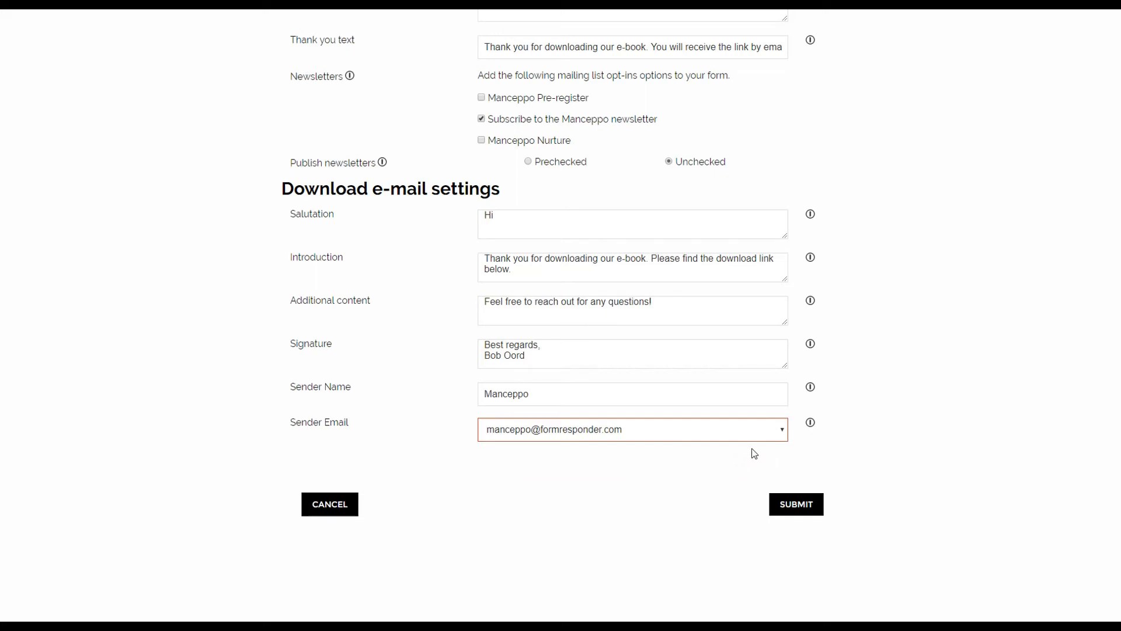
{"action": "left_click", "coordinate": [778, 429]}
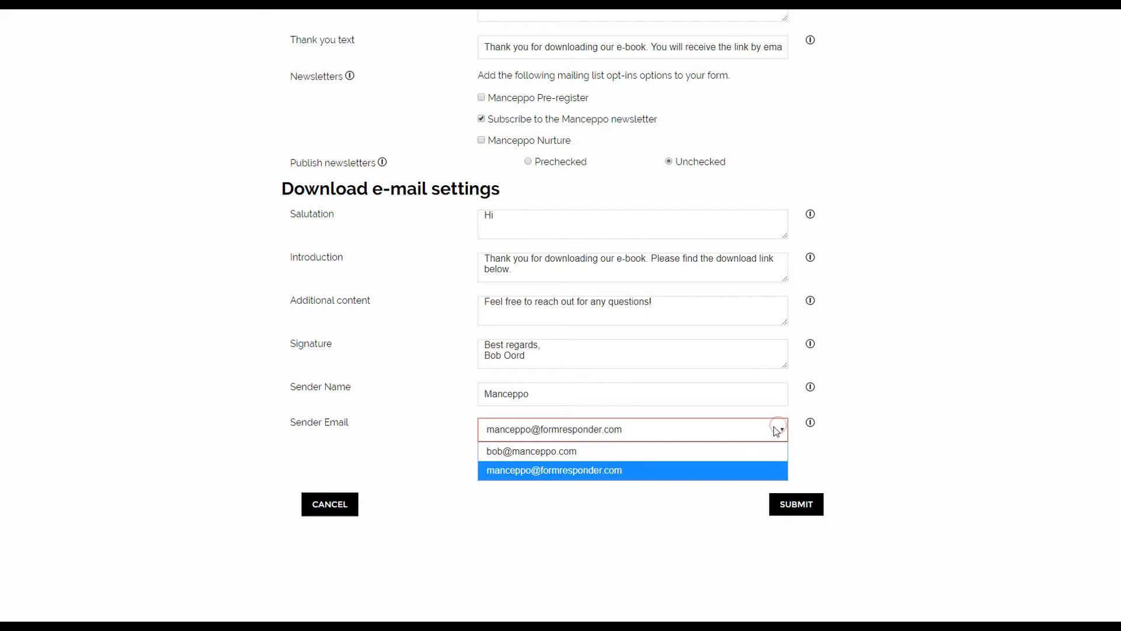
{"action": "left_click", "coordinate": [683, 447]}
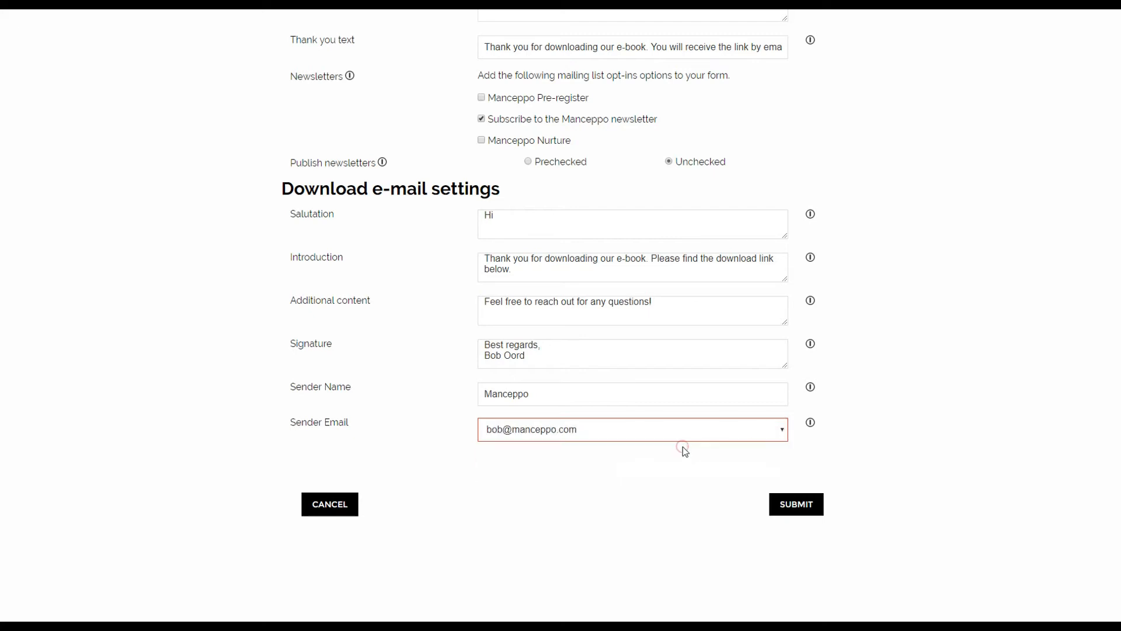
{"action": "left_click", "coordinate": [685, 451]}
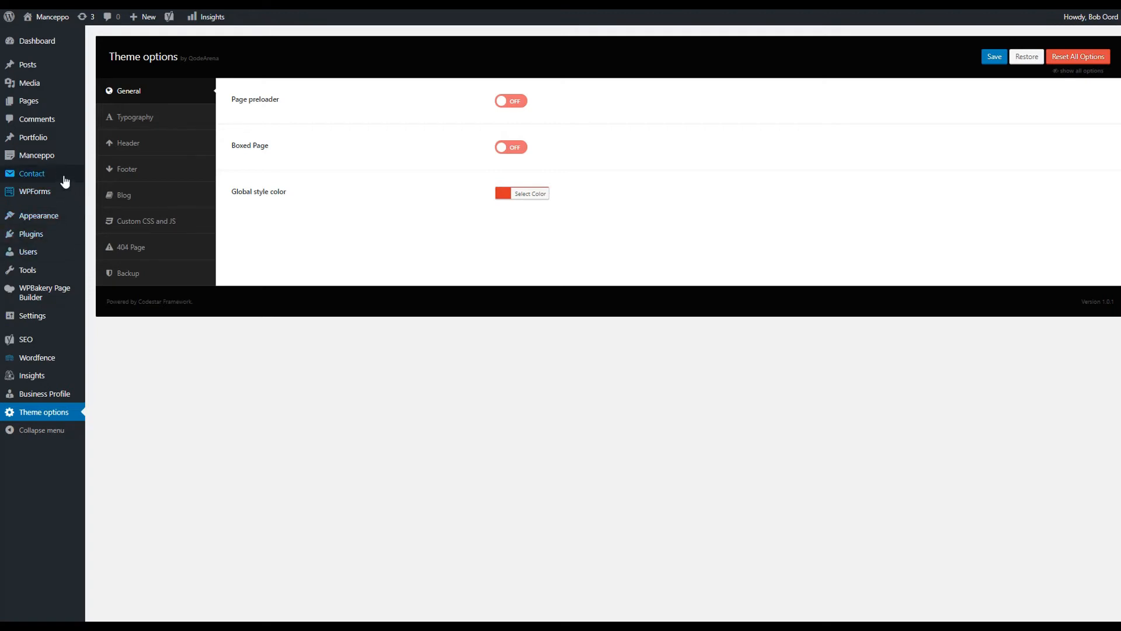
- In the WordPress admin, add a new Manceppo download form titled "name"
{"action": "mouse_move", "coordinate": [49, 163]}
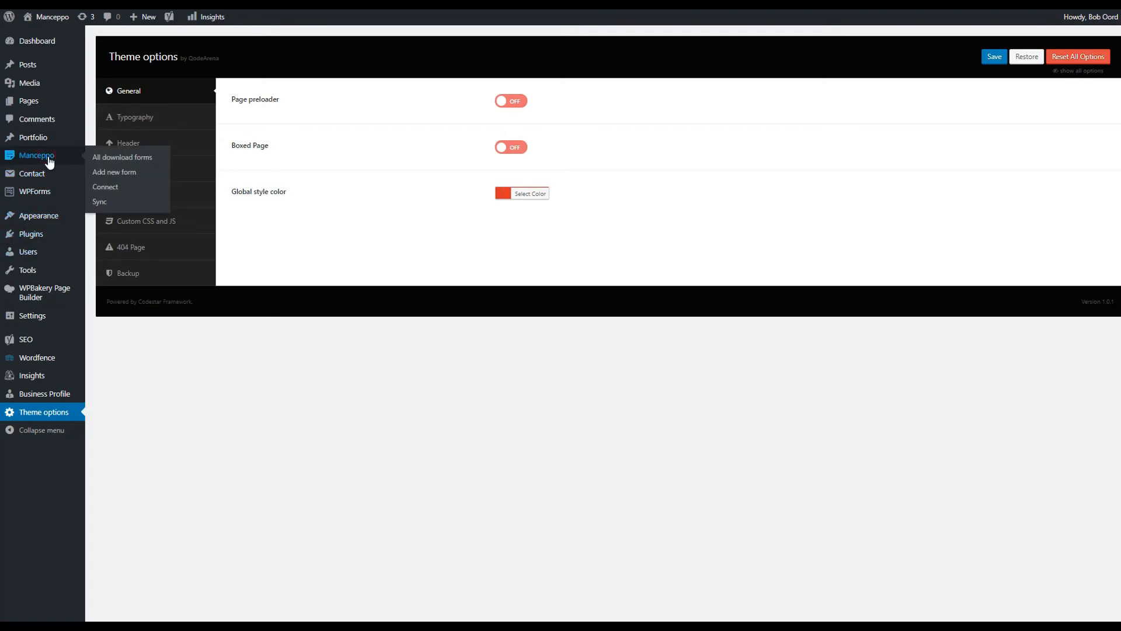
{"action": "left_click", "coordinate": [49, 163]}
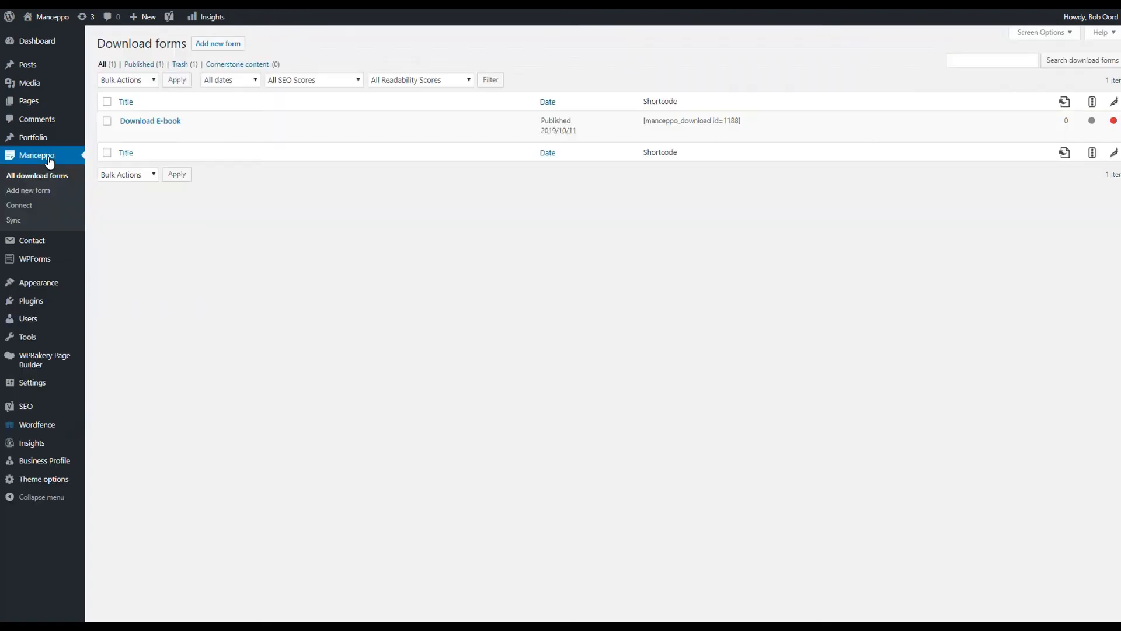
{"action": "left_click", "coordinate": [33, 195]}
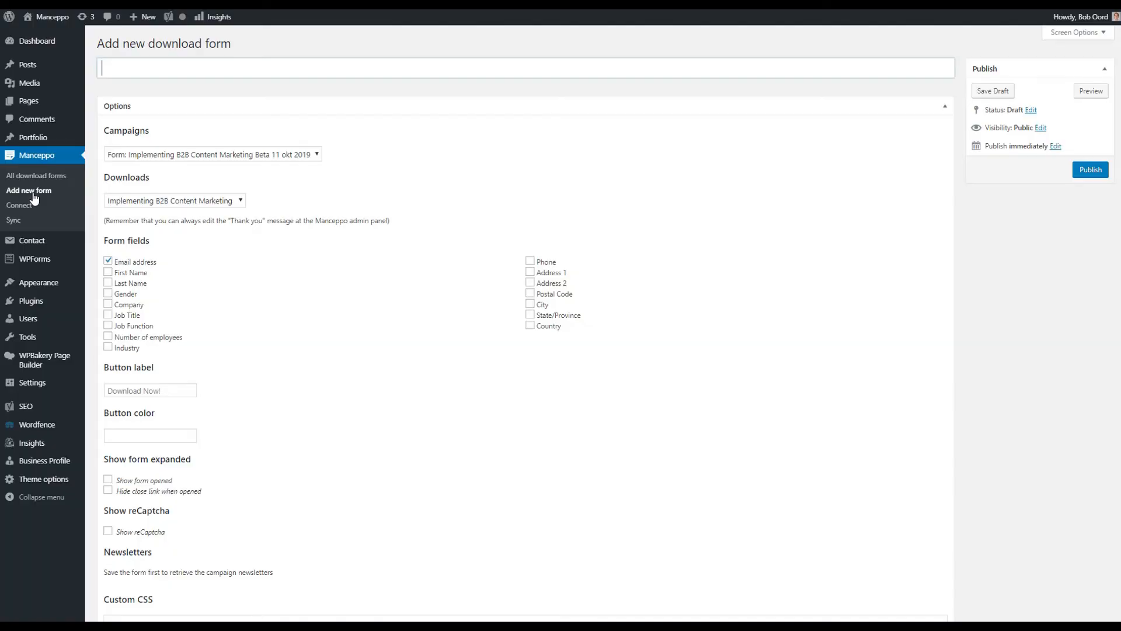
{"action": "left_click", "coordinate": [132, 68]}
{"action": "type", "text": "name"}
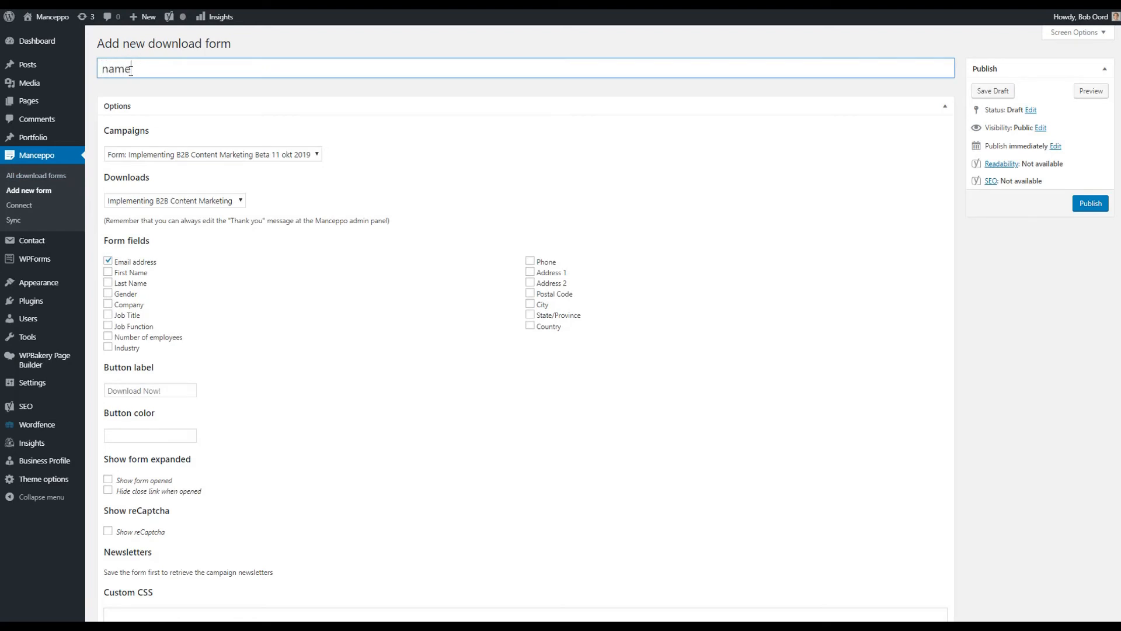
- Choose the campaign "Form: Implementing B2B Content Marketing Beta 11 okt 2019" and the download "Implementing B2B Content Marketing" for the form
{"action": "left_click", "coordinate": [230, 153]}
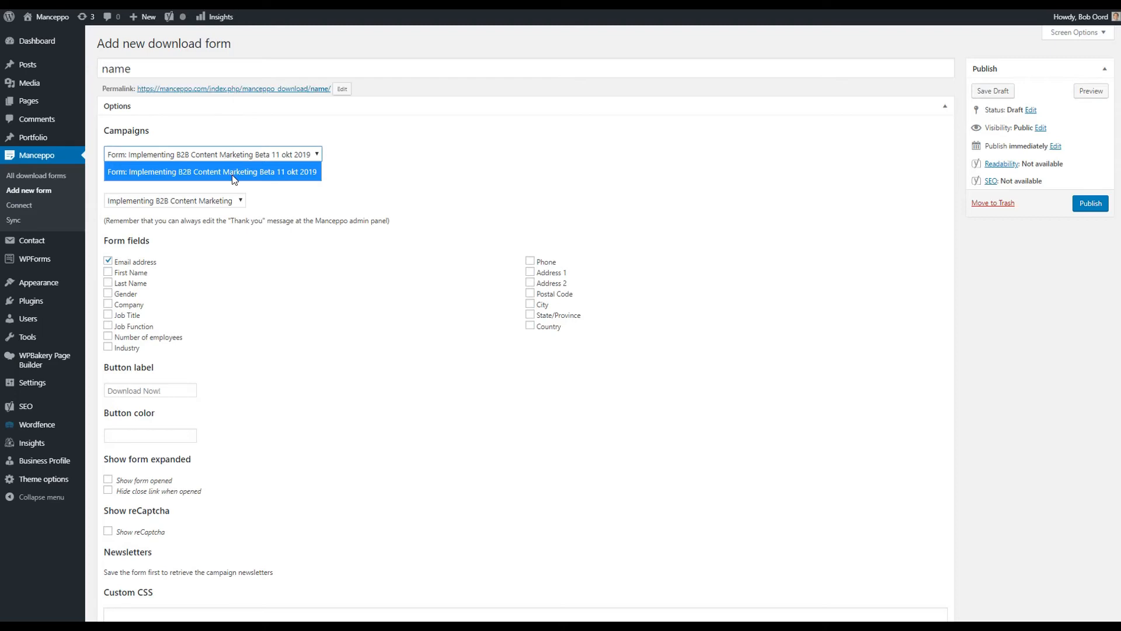
{"action": "left_click", "coordinate": [232, 177]}
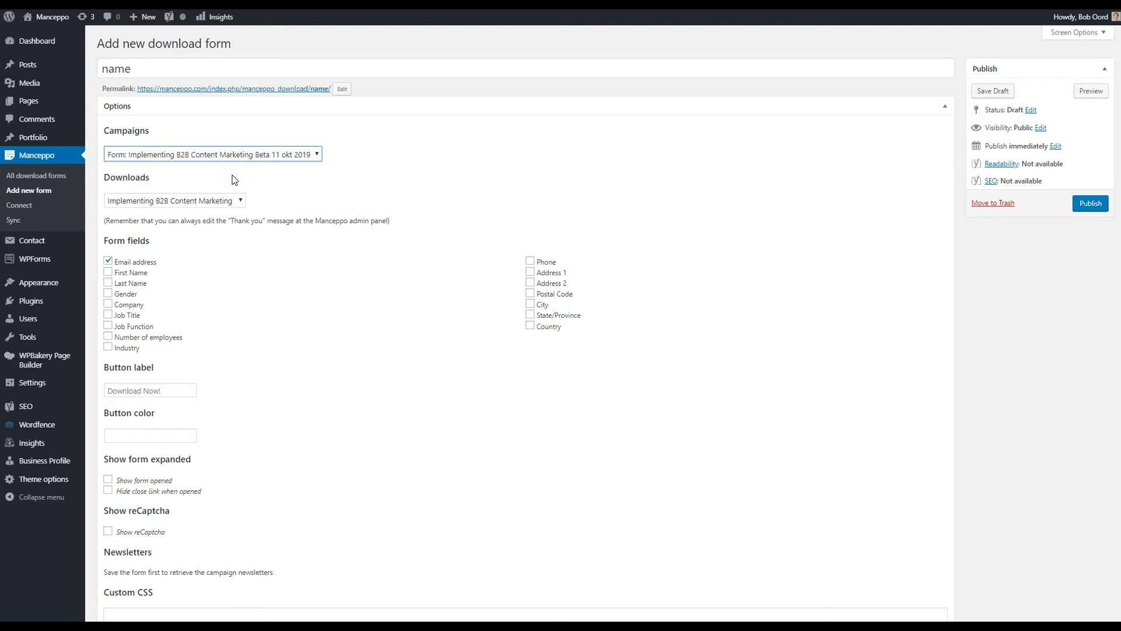
{"action": "left_click", "coordinate": [242, 201]}
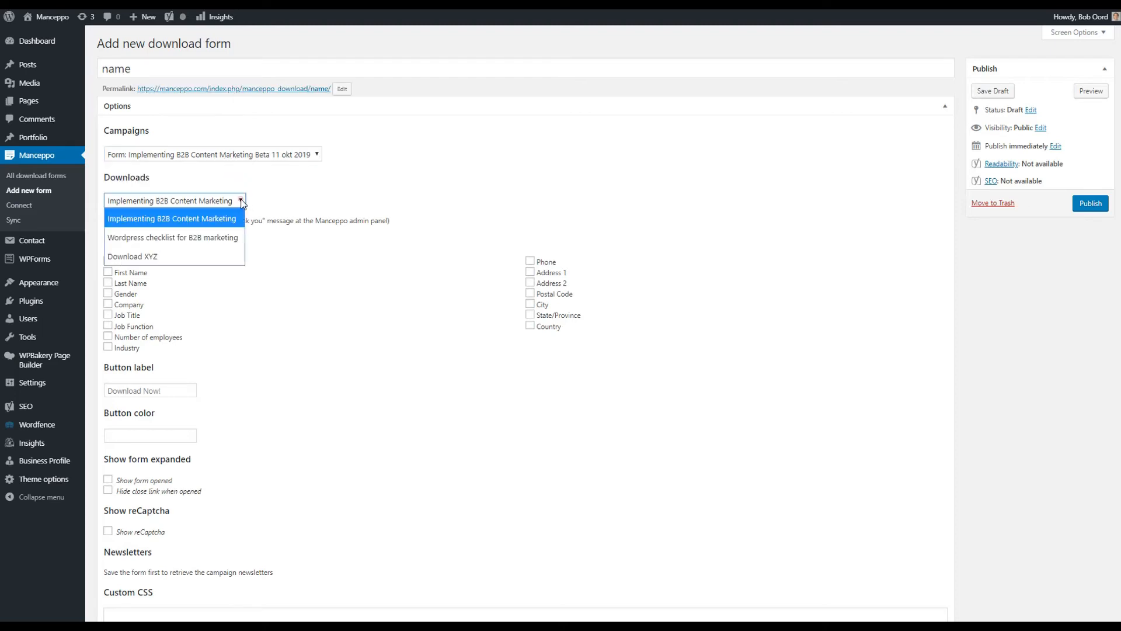
{"action": "left_click", "coordinate": [217, 220]}
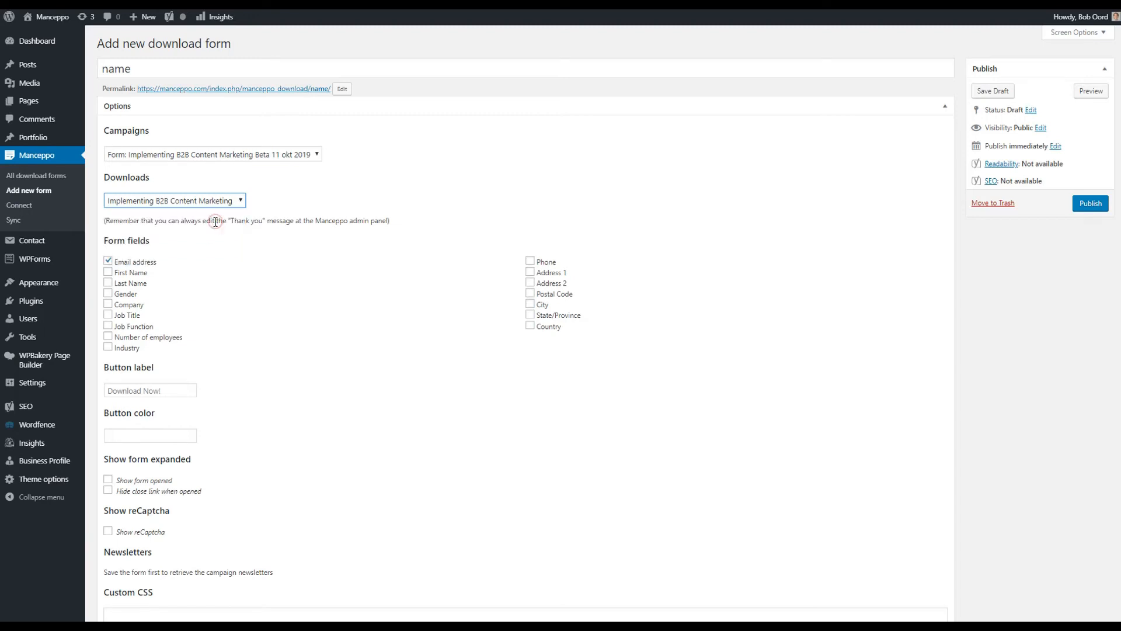
- Include the First Name, Last Name, Company and Job Title fields in the download form
{"action": "left_click", "coordinate": [110, 274]}
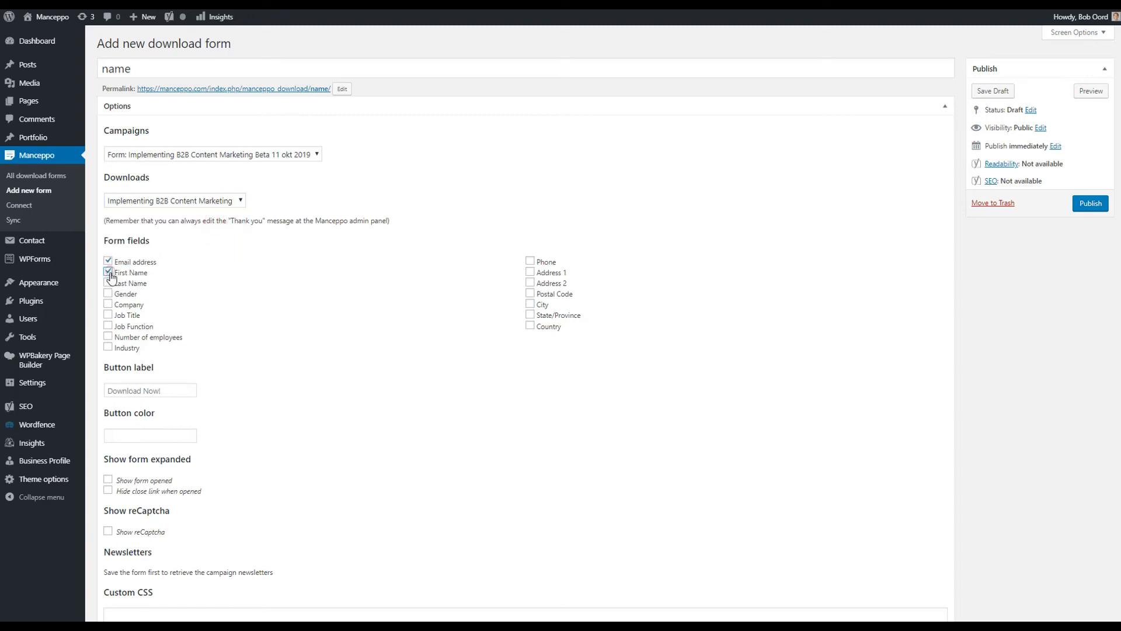
{"action": "left_click", "coordinate": [109, 284]}
{"action": "left_click", "coordinate": [108, 305]}
{"action": "left_click", "coordinate": [109, 318]}
- Set the form's button label to "Down now!" and the button color to #000000
{"action": "left_click", "coordinate": [132, 390]}
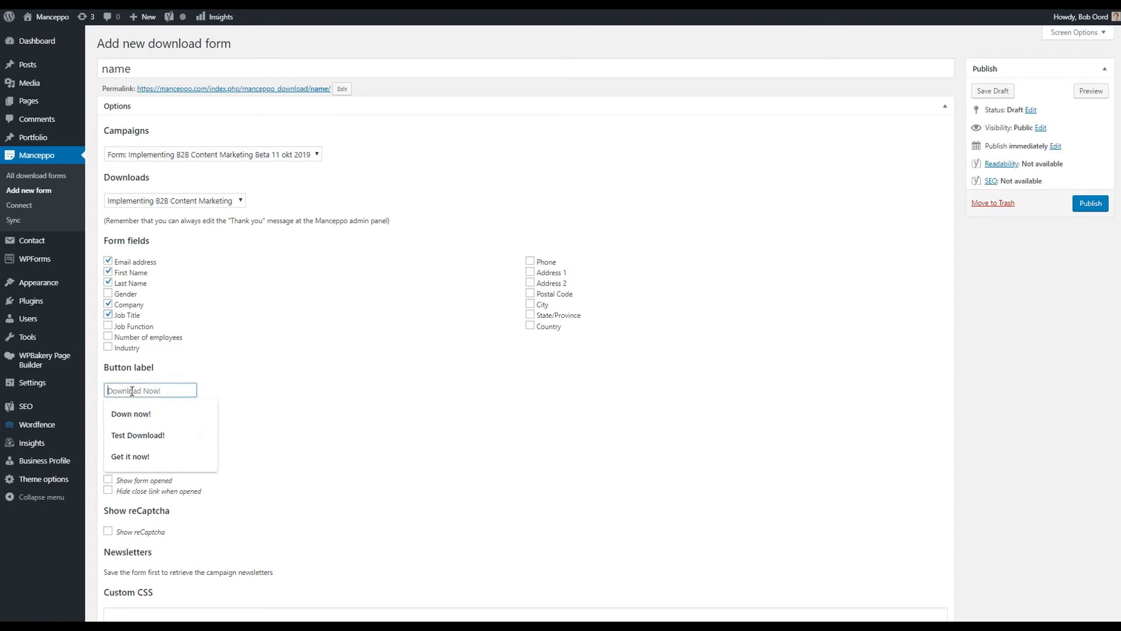
{"action": "left_click", "coordinate": [146, 420]}
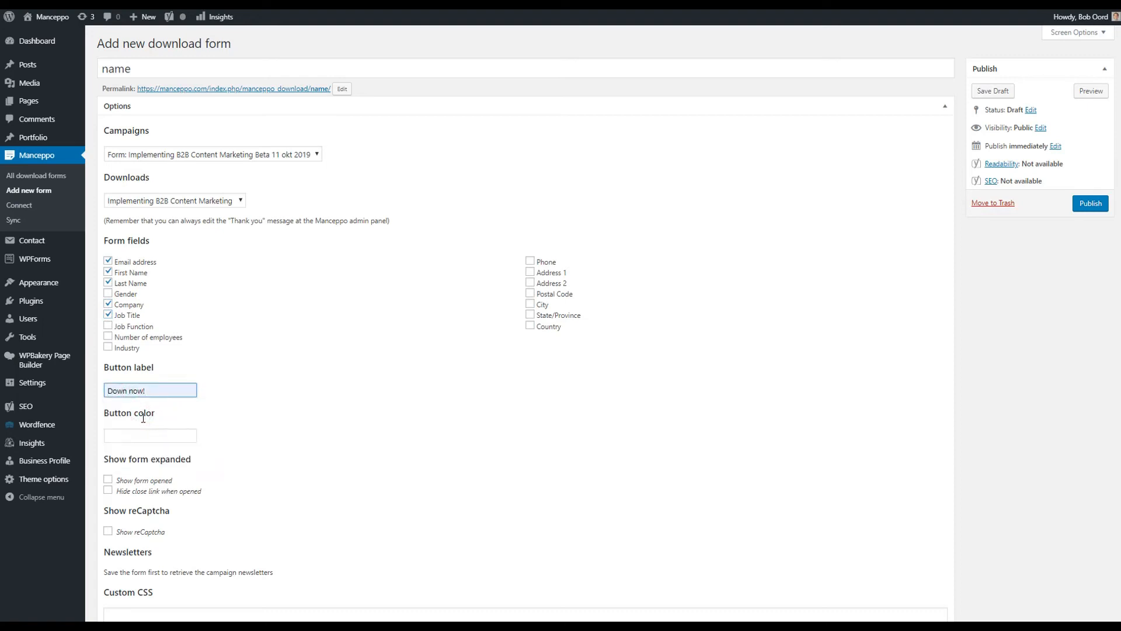
{"action": "left_click", "coordinate": [139, 437]}
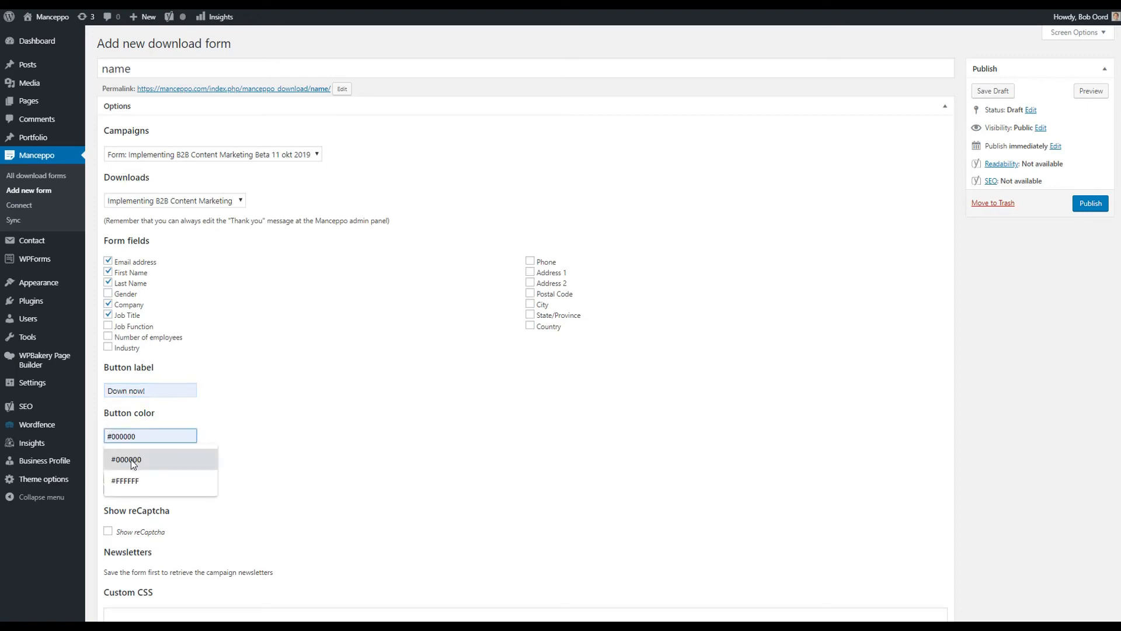
{"action": "left_click", "coordinate": [131, 460]}
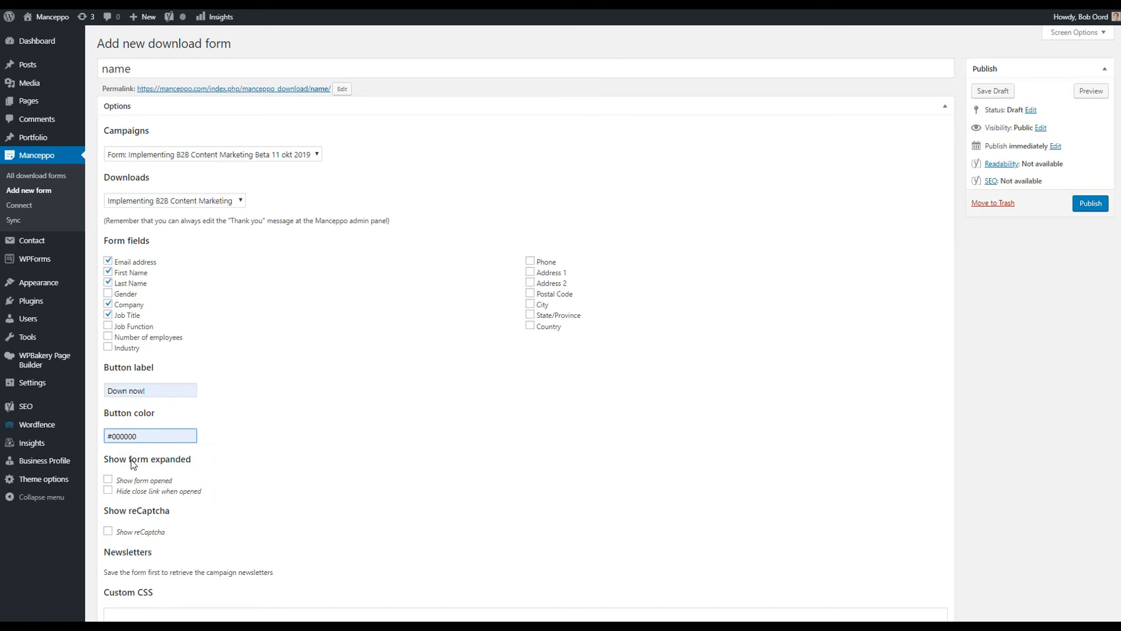
- Enable "Show form opened" and "Show reCaptcha" for the download form and publish it
{"action": "left_click", "coordinate": [109, 480]}
{"action": "left_click", "coordinate": [108, 532]}
{"action": "left_click", "coordinate": [1087, 204]}
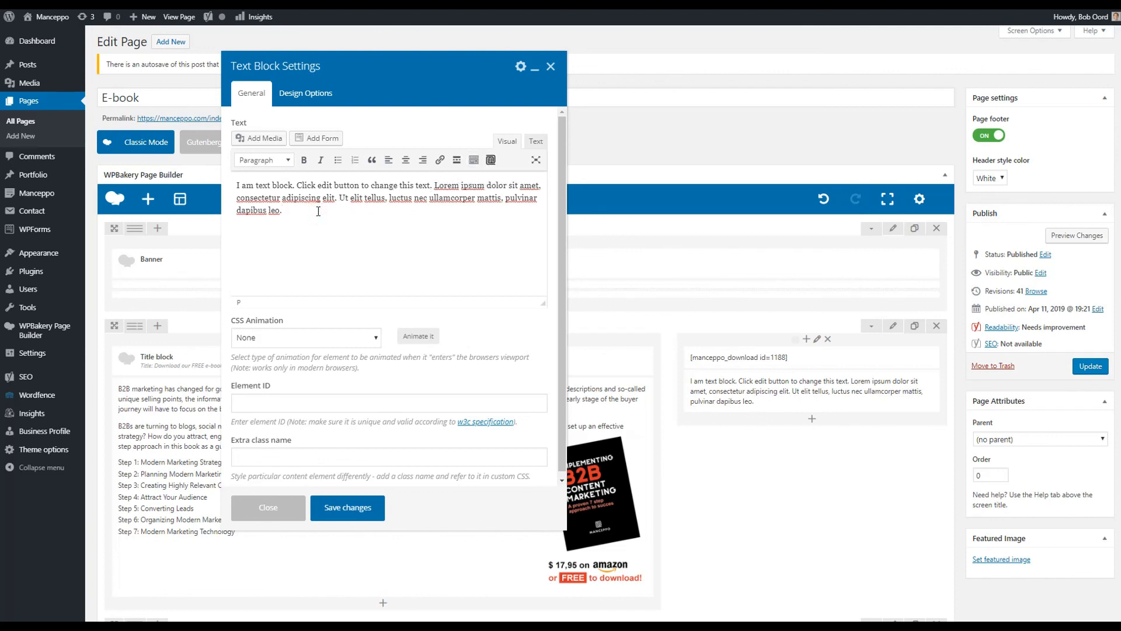
- Insert the Manceppo shortcode for the download form "name" into the E-book page's text block
{"action": "left_click", "coordinate": [491, 161]}
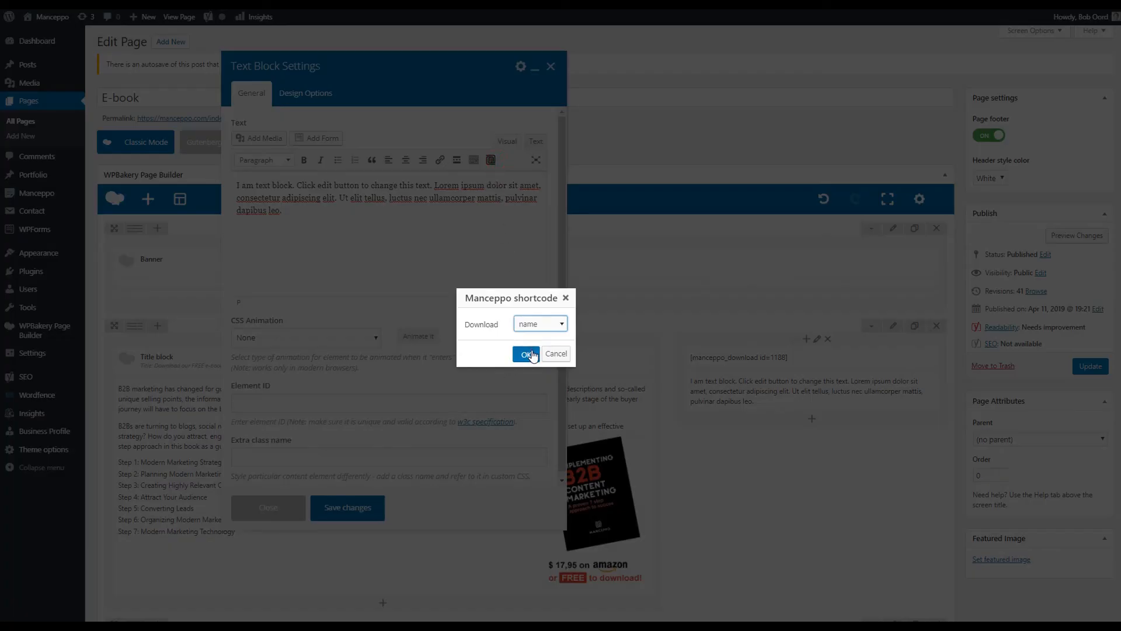
{"action": "left_click", "coordinate": [527, 354]}
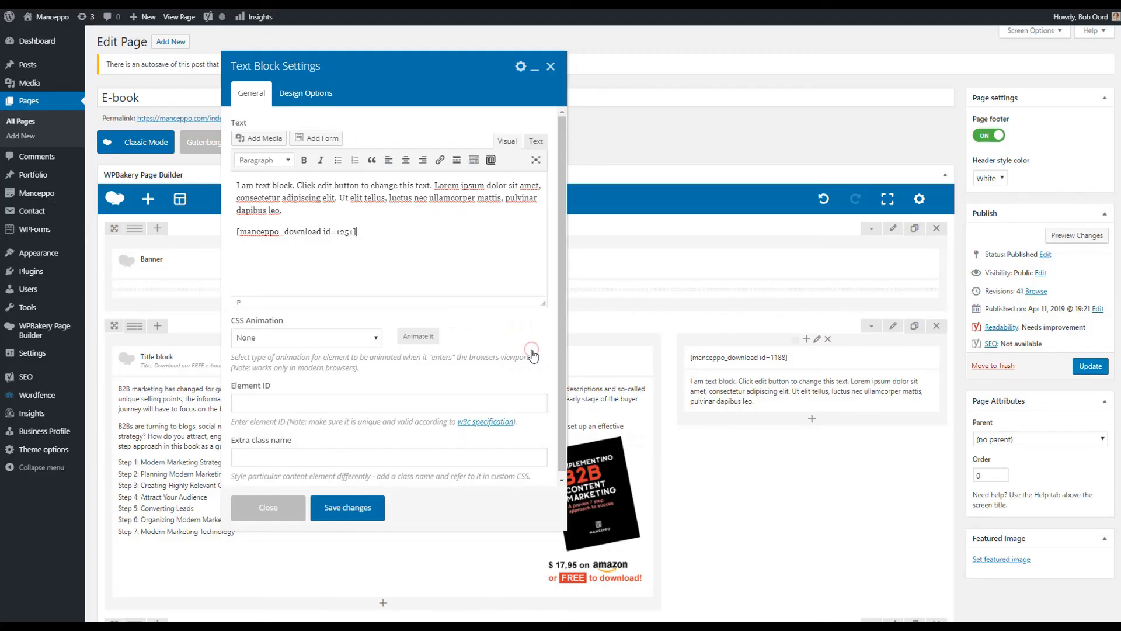
- Save the text block containing the download form shortcode on the E-book page
{"action": "left_click", "coordinate": [338, 516]}
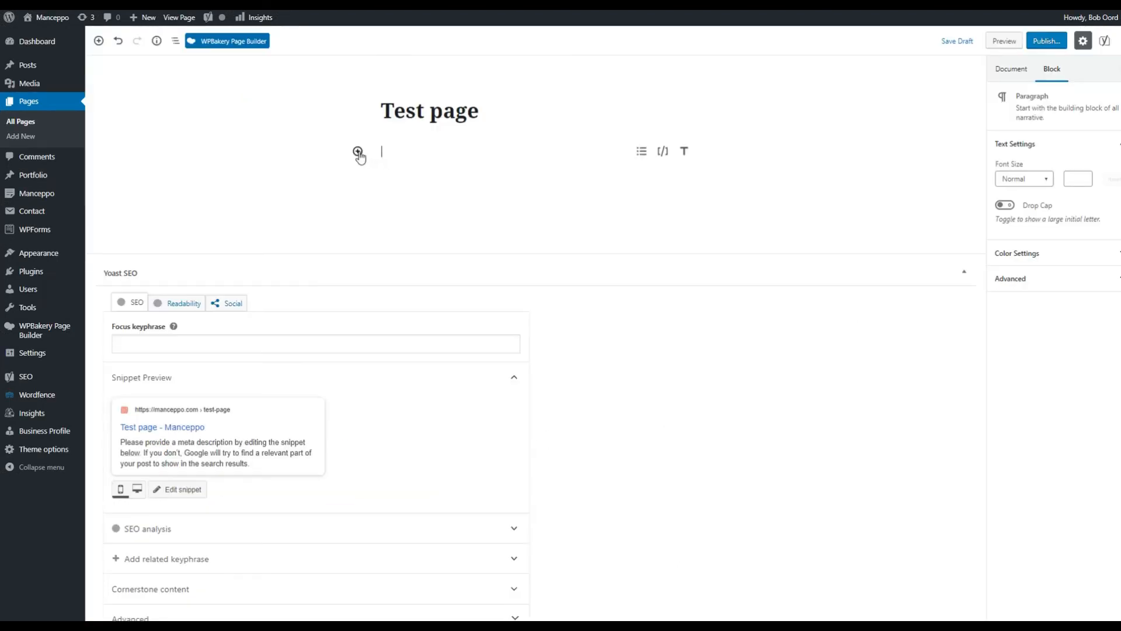
- Add a Shortcode block containing [manceppo_download id=1251] below the title of the Test page
{"action": "left_click", "coordinate": [358, 151]}
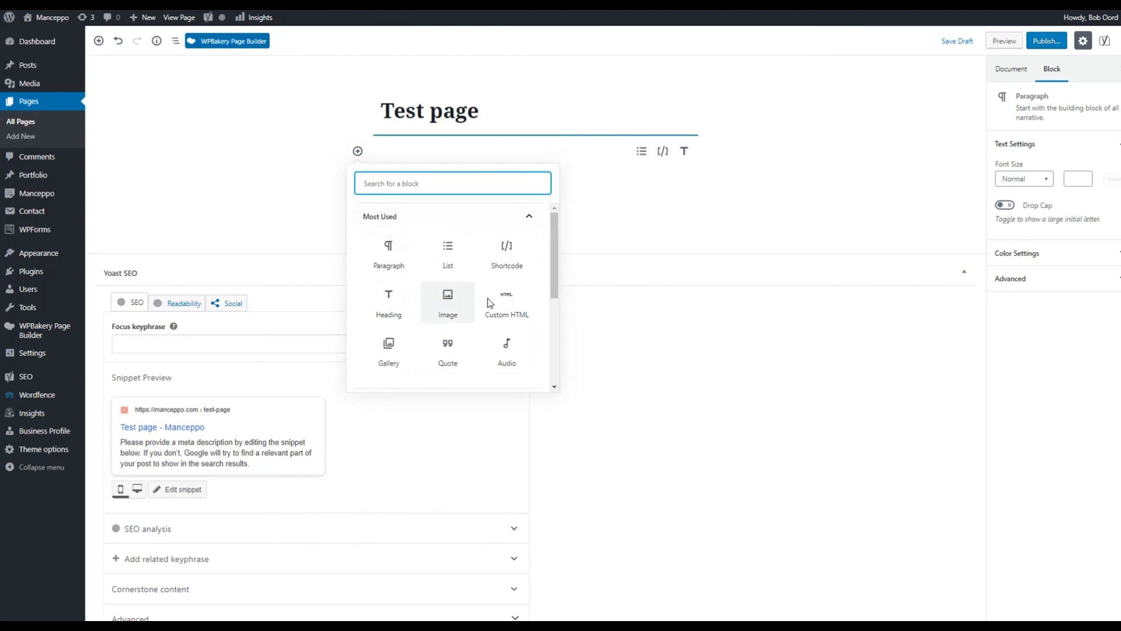
{"action": "left_click", "coordinate": [514, 253]}
{"action": "right_click", "coordinate": [538, 165]}
{"action": "left_click", "coordinate": [573, 254]}
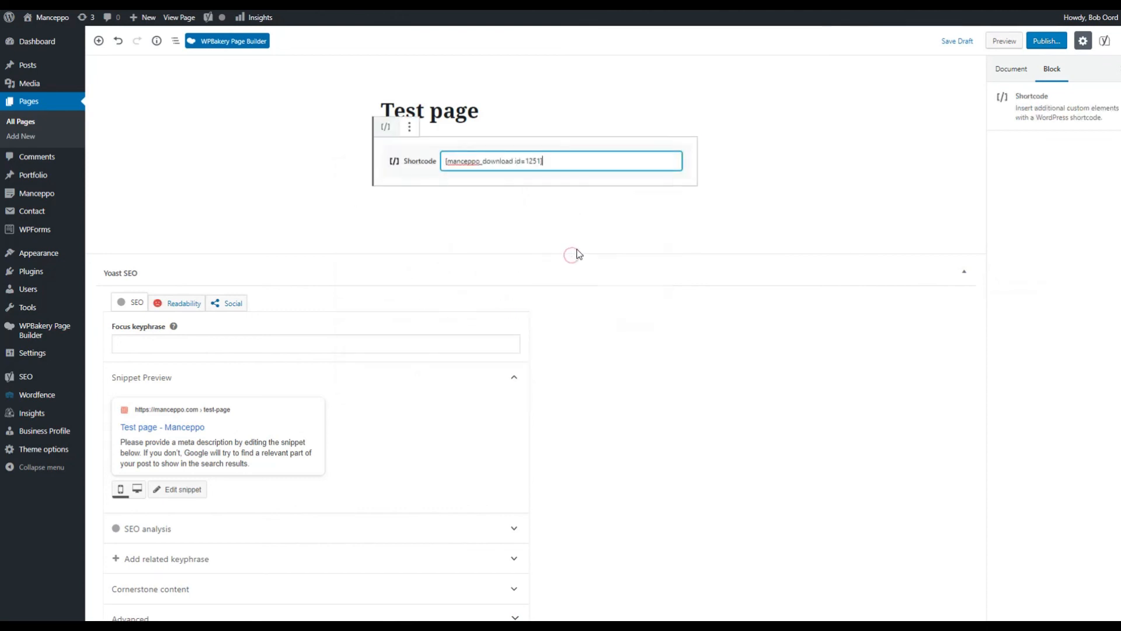
{"action": "left_click", "coordinate": [614, 205]}
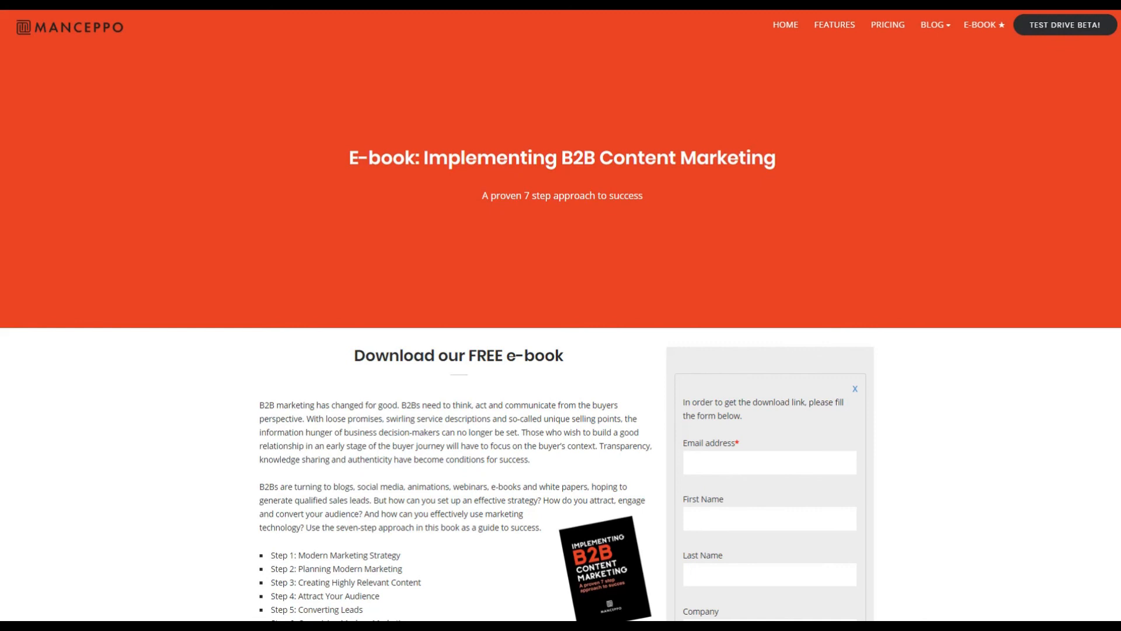
- Review the download form beside the e-book description on the live E-book landing page
{"action": "scroll", "coordinate": [561, 380], "scroll_direction": "down", "scroll_amount": 2}
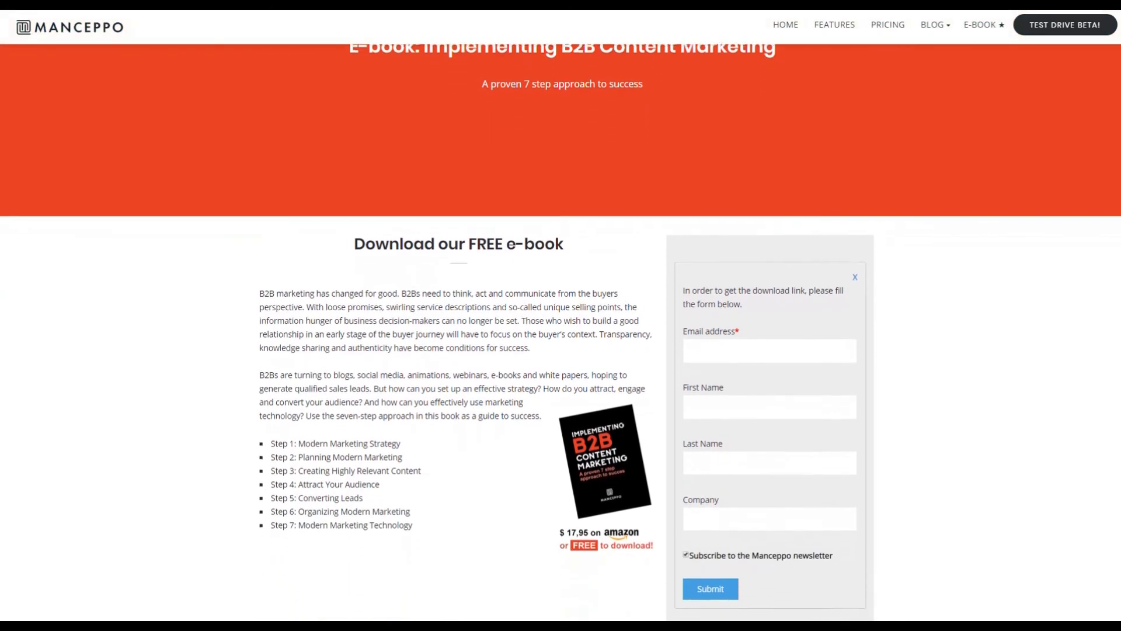
{"action": "scroll", "coordinate": [560, 380], "scroll_direction": "down", "scroll_amount": 1}
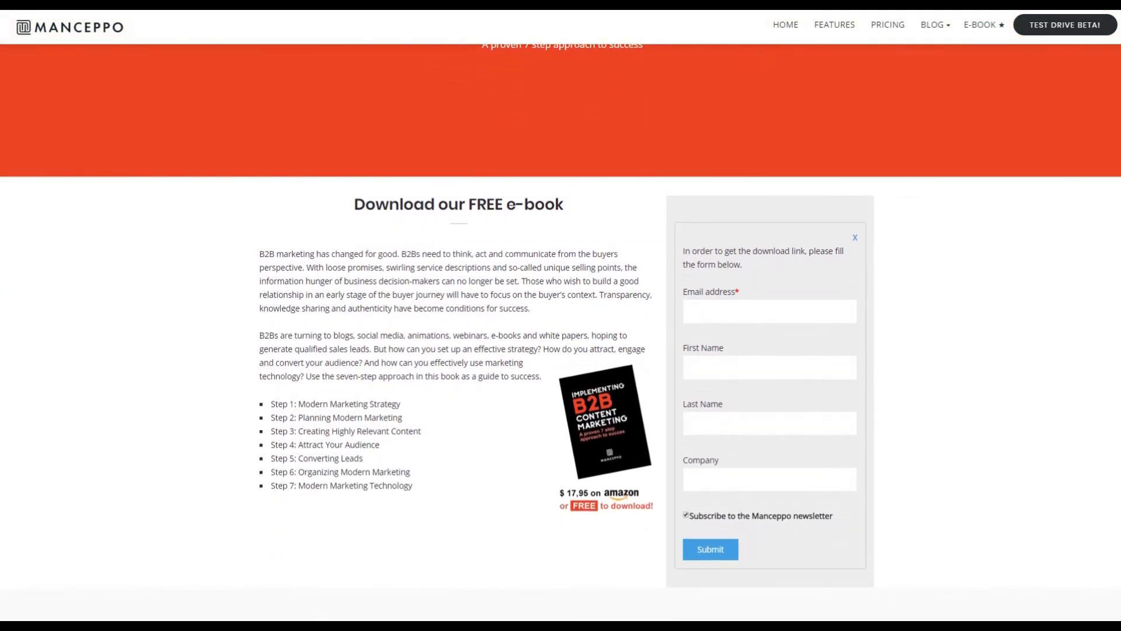